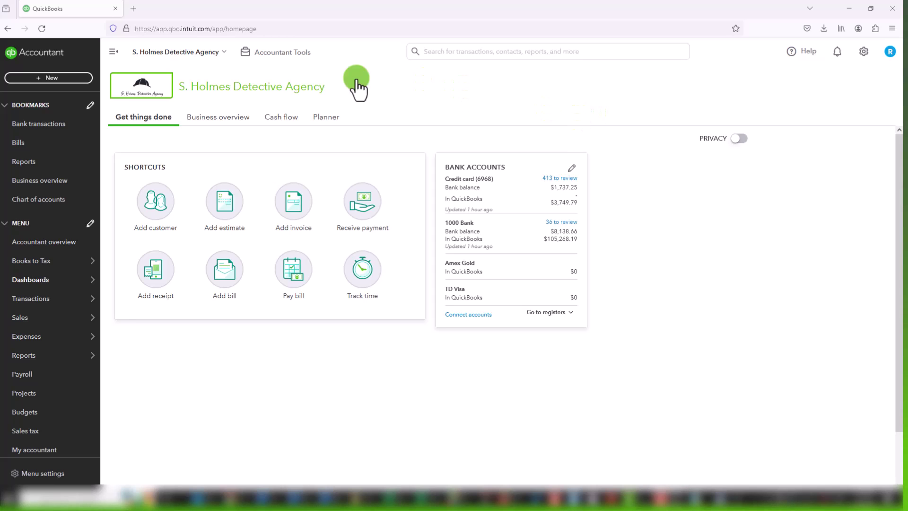
Go to Bank transactions for 1000 Bank and scroll through the 36 transactions awaiting review.
left_click(128, 33)
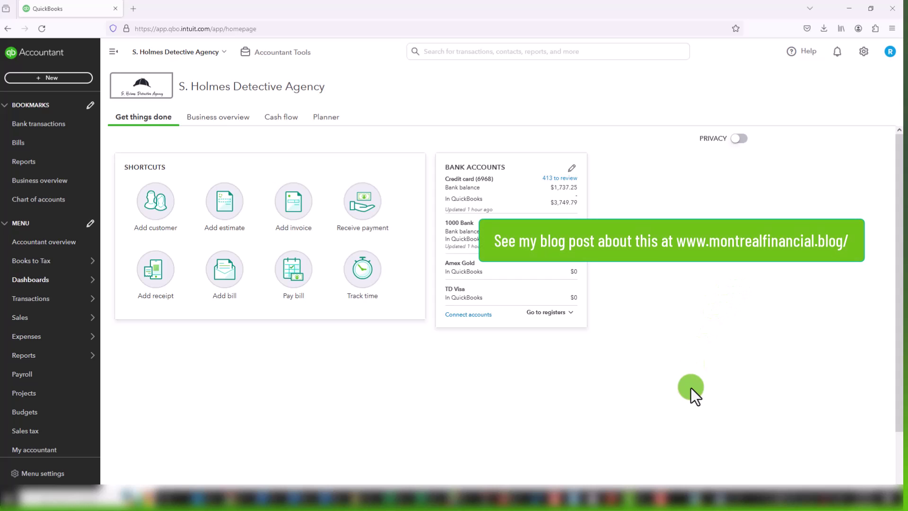
mouse_move(668, 491)
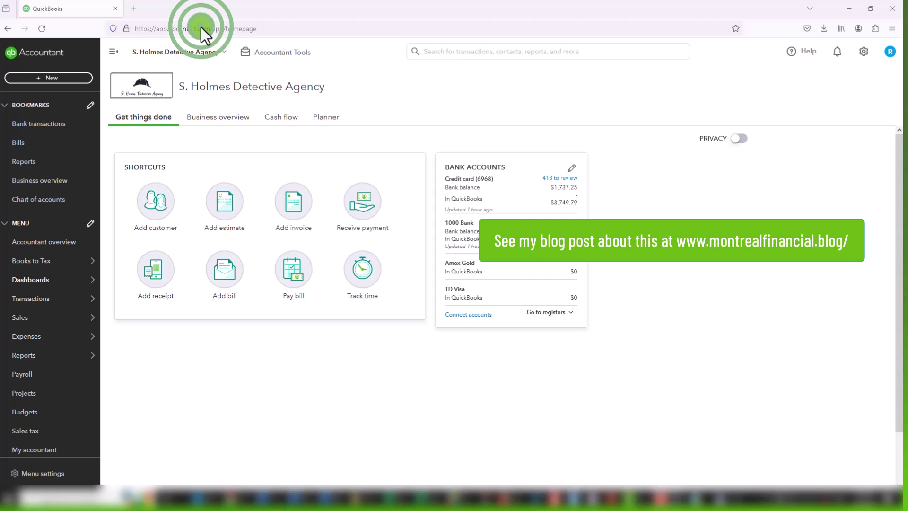
mouse_move(45, 305)
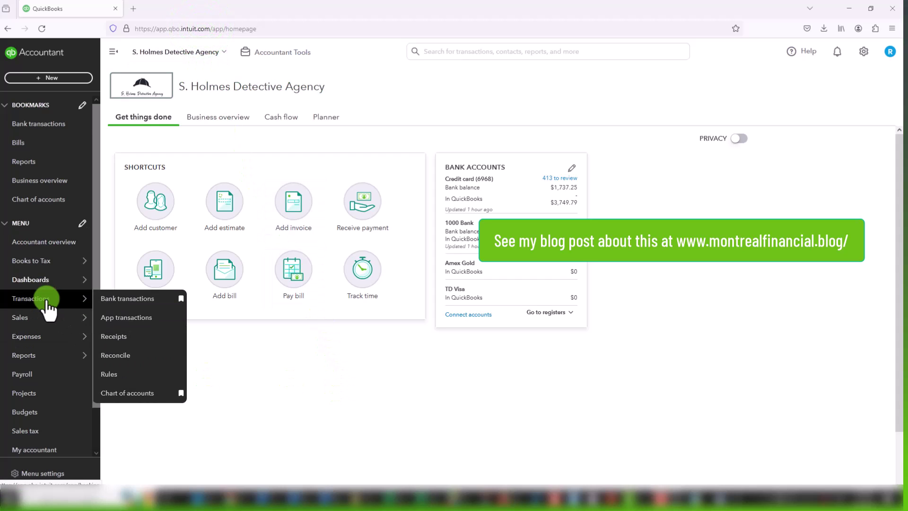
left_click(130, 303)
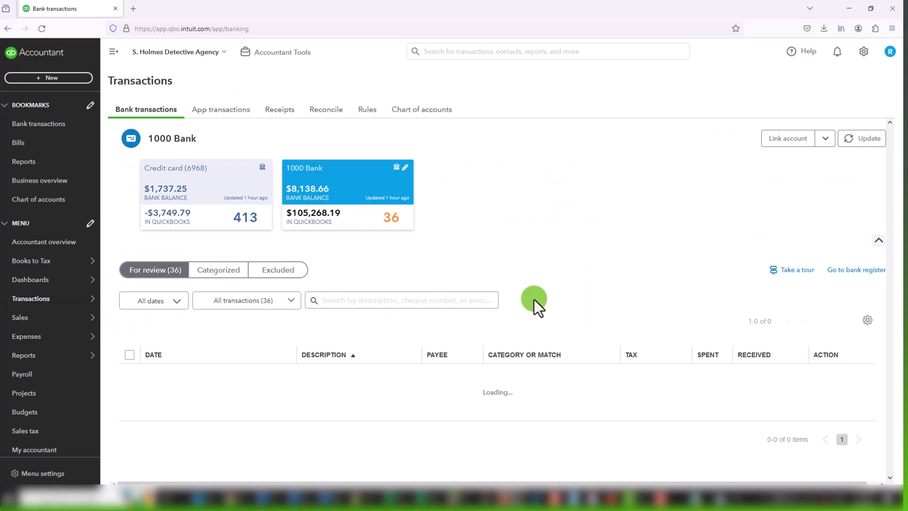
scroll(565, 324, "down", 8)
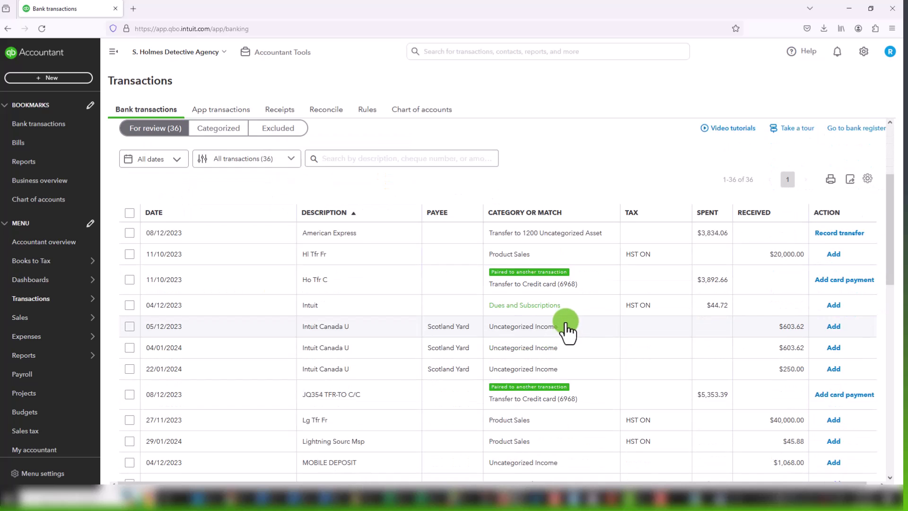
scroll(503, 366, "up", 8)
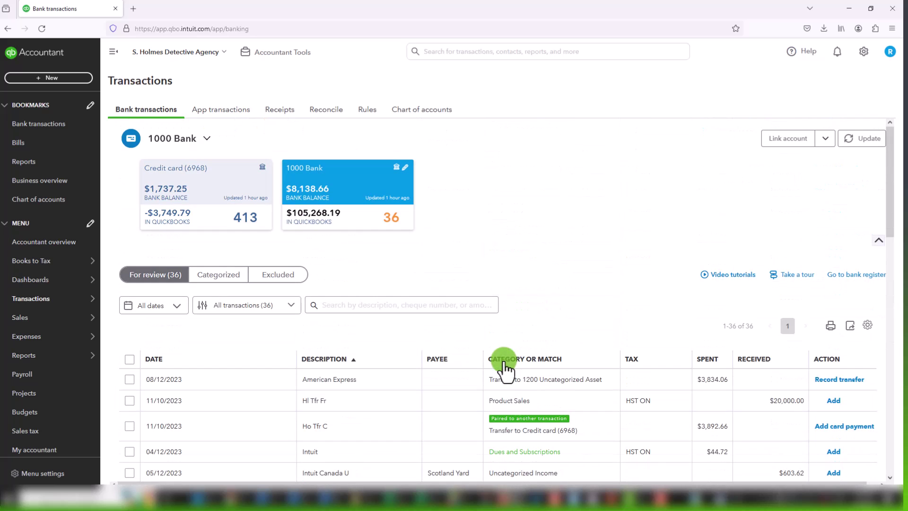
scroll(634, 350, "down", 1)
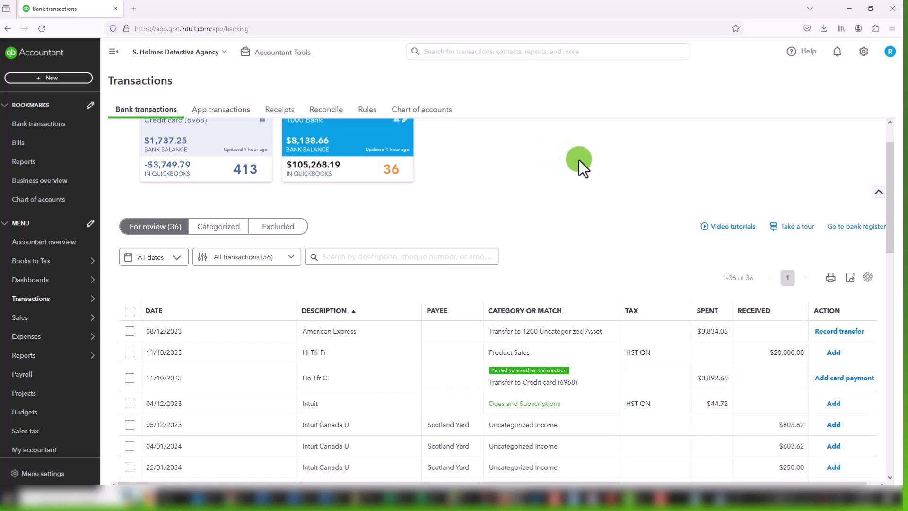
left_click(126, 27)
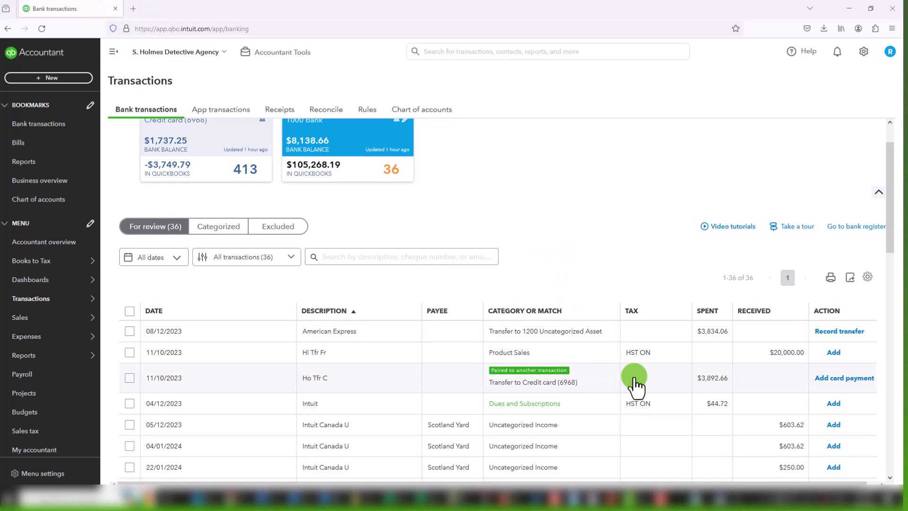
scroll(634, 385, "down", 2)
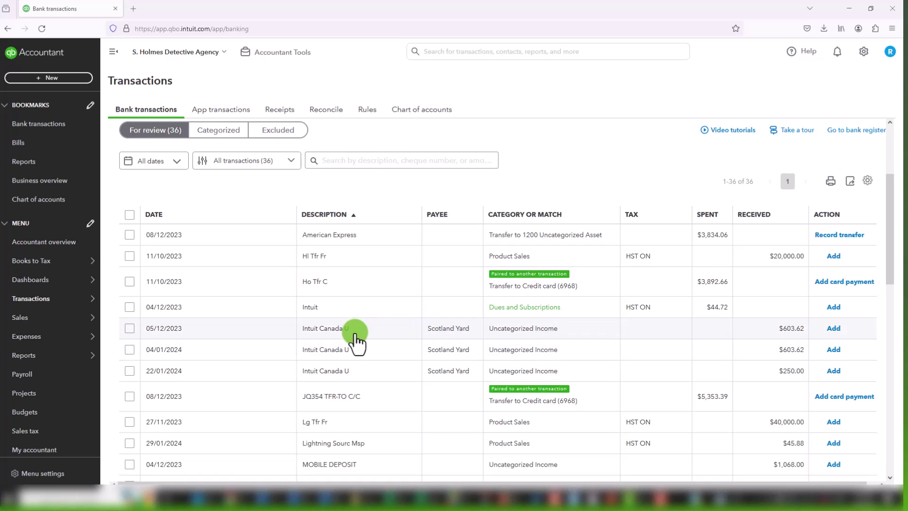
Expand the $603.62 Intuit Canada U deposit, set its category to Consulting Services, and view tax codes.
left_click(372, 333)
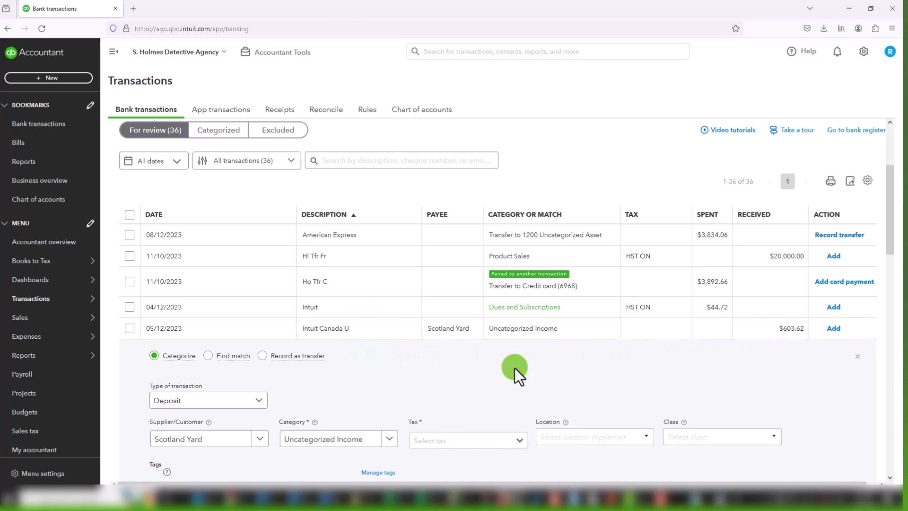
scroll(514, 368, "down", 2)
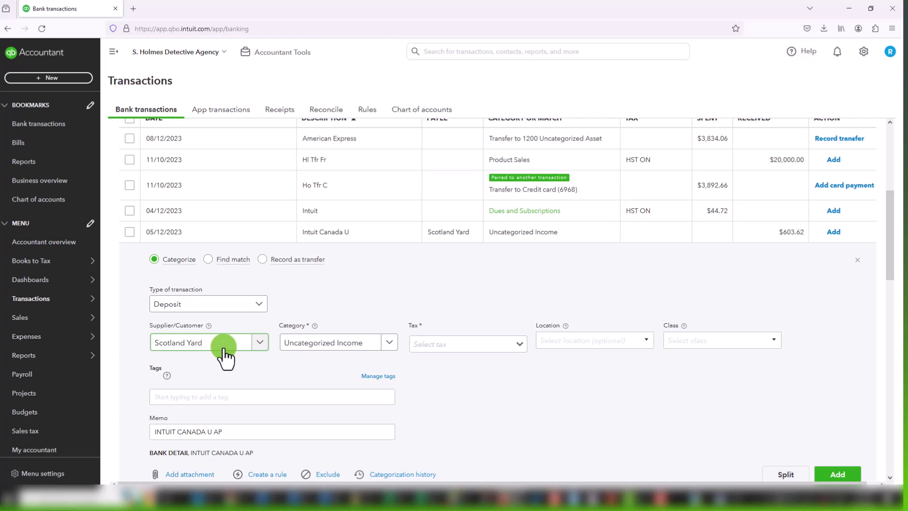
left_click(340, 348)
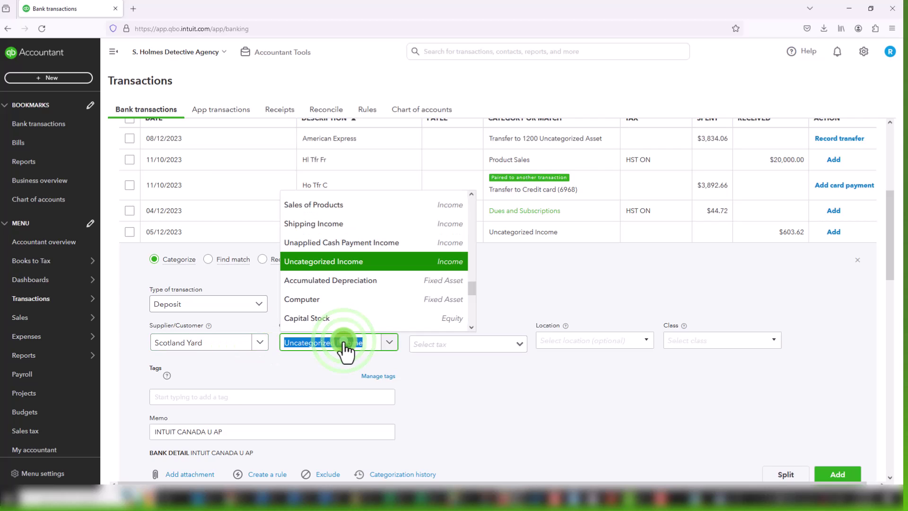
left_click_drag(472, 289, 471, 281)
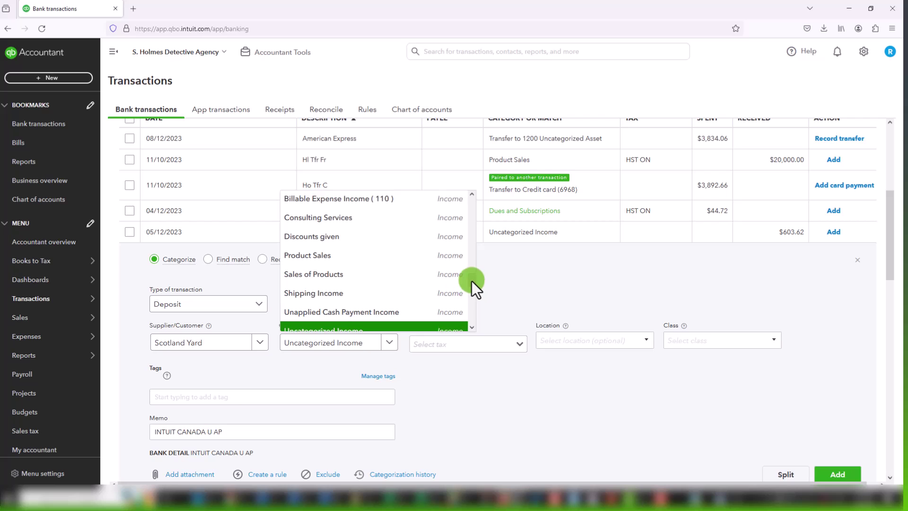
left_click(361, 219)
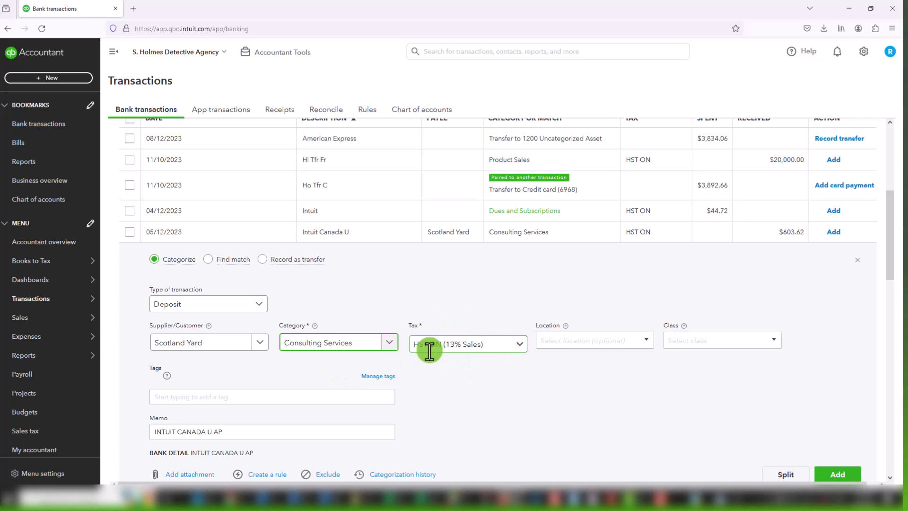
left_click(520, 345)
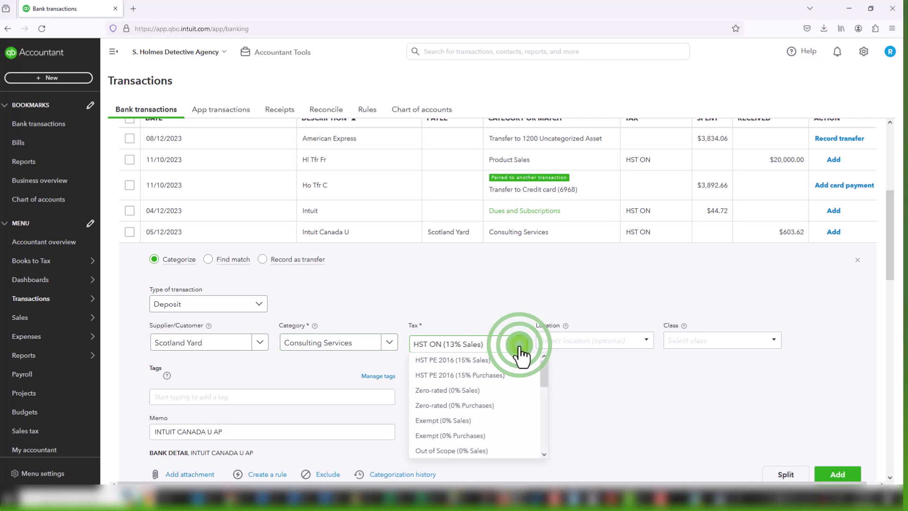
Choose Zero-rated (0% Sales) for the deposit, declining to make it Consulting Services' default.
left_click(470, 396)
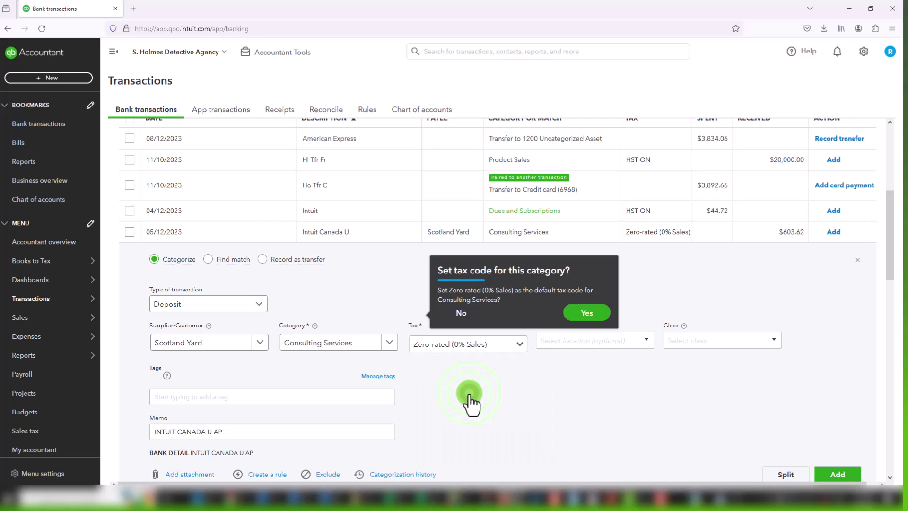
left_click(462, 313)
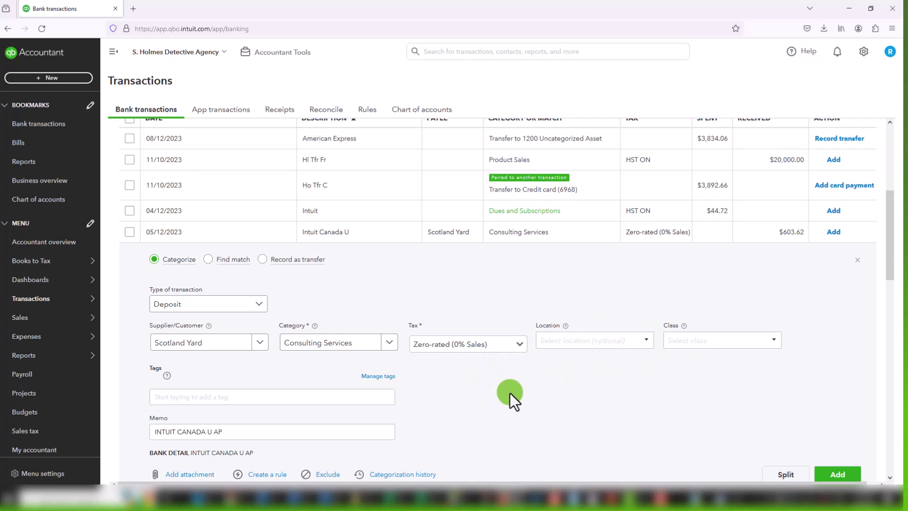
Add the categorized $603.62 Intuit Canada U deposit and return to the top of the list.
scroll(510, 392, "down", 1)
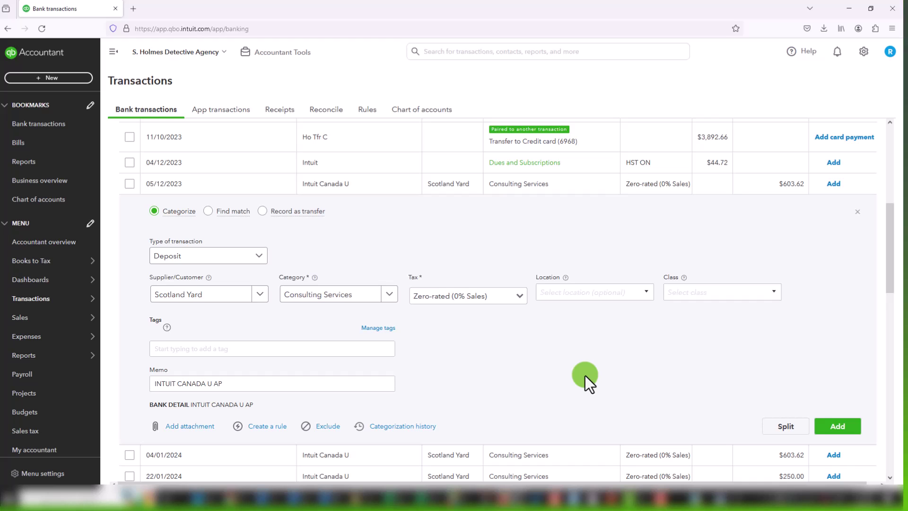
left_click(845, 428)
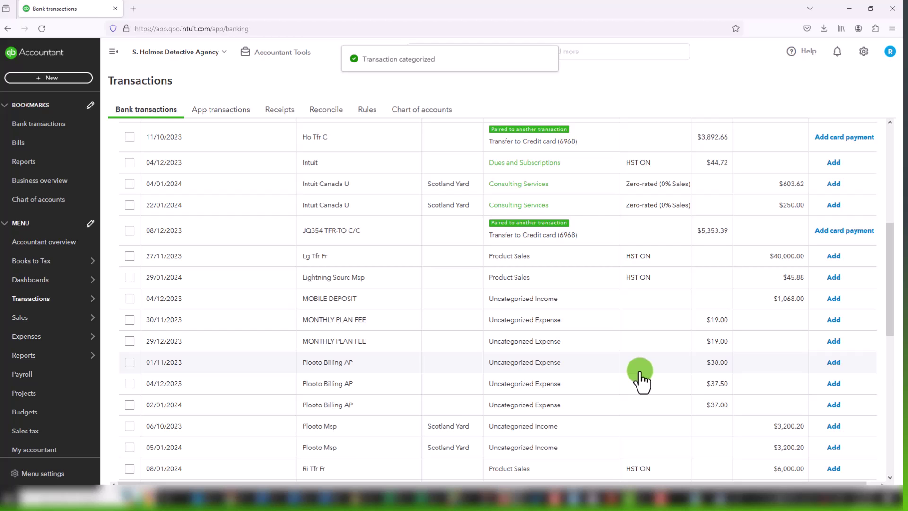
scroll(639, 377, "up", 5)
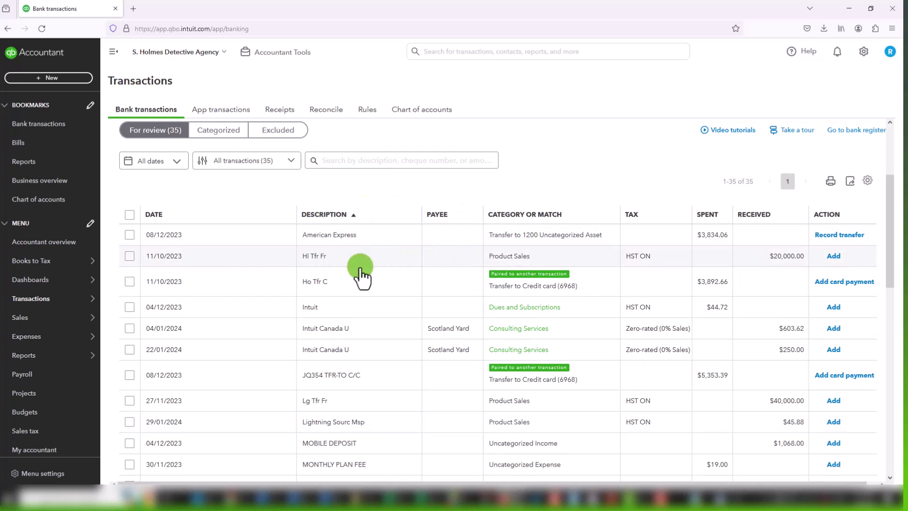
Expand the $20,000 Hl Tfr Fr deposit, keep type Deposit, and choose Record as transfer.
left_click(350, 257)
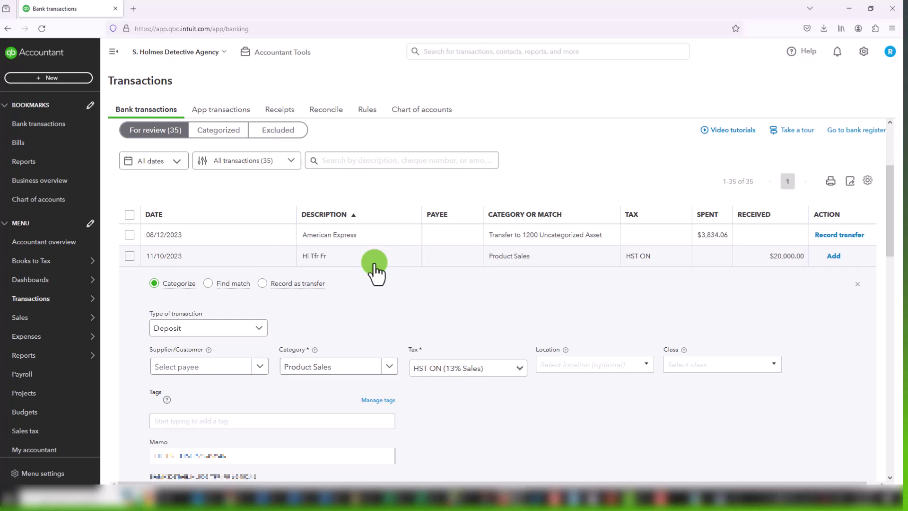
left_click(222, 330)
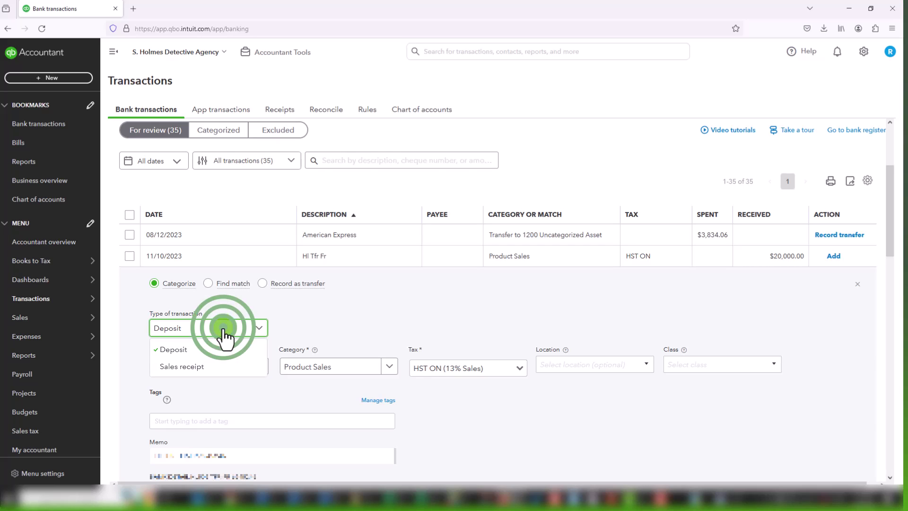
left_click(189, 296)
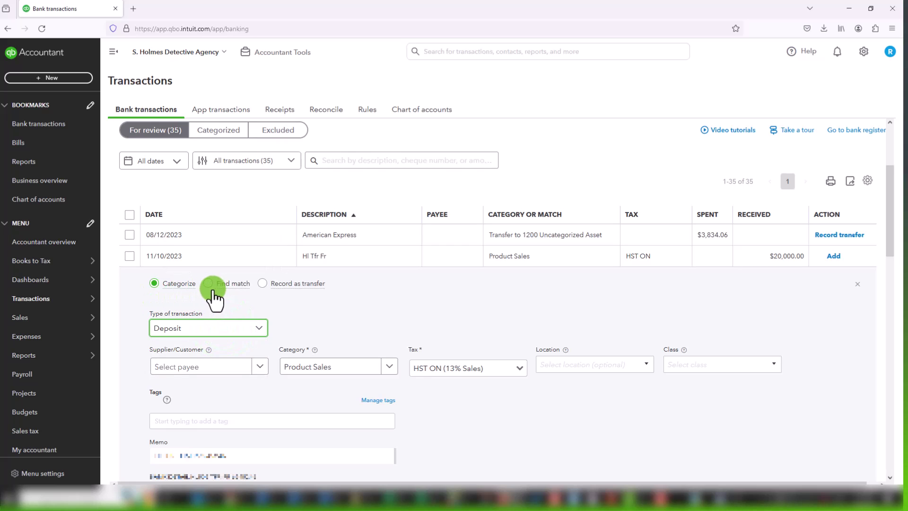
left_click(262, 284)
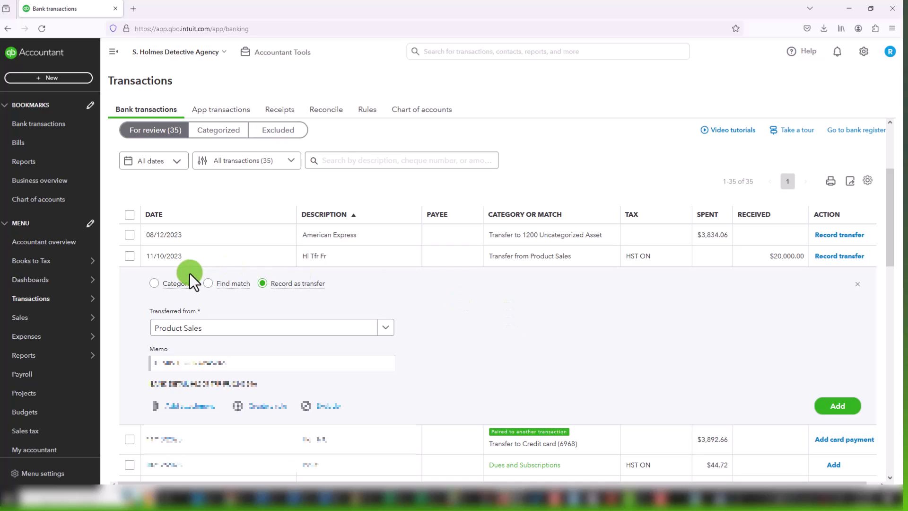
Switch the $20,000 Hl Tfr Fr deposit back to Categorize and set its category to Shareholder Loan.
left_click(151, 283)
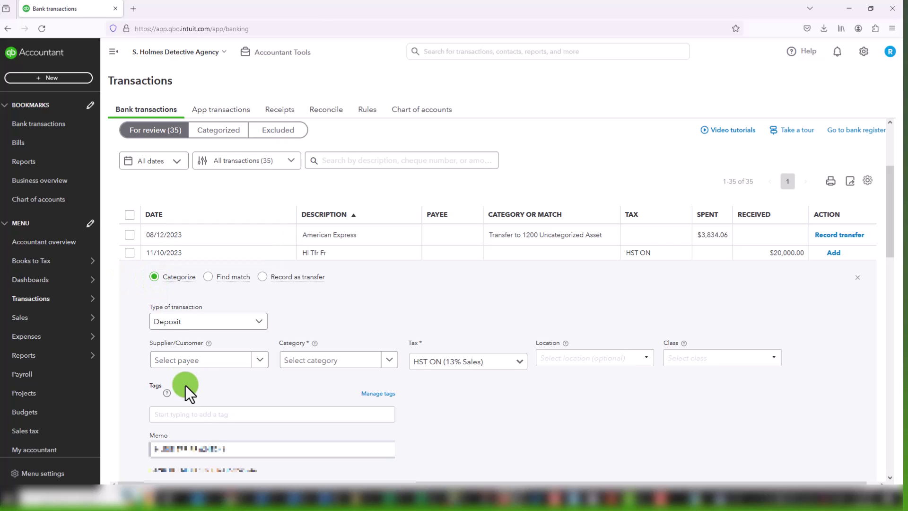
left_click(198, 361)
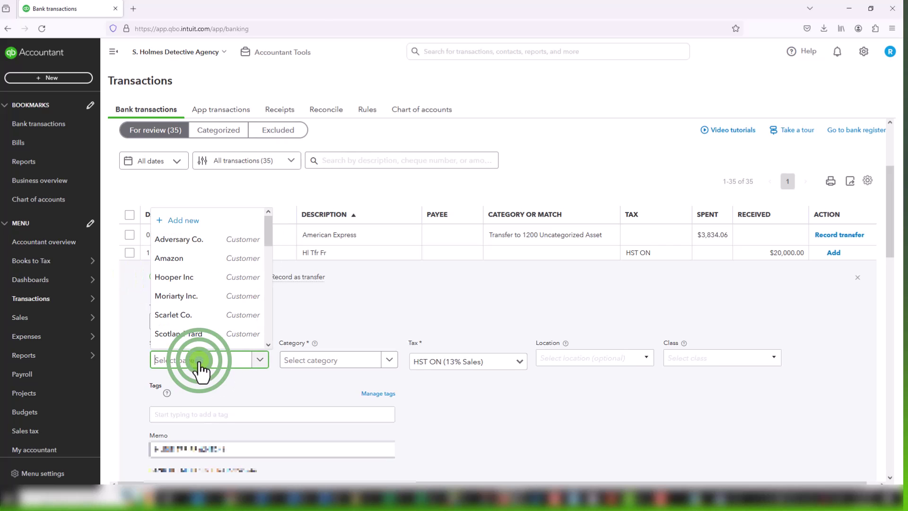
left_click(354, 359)
type("s")
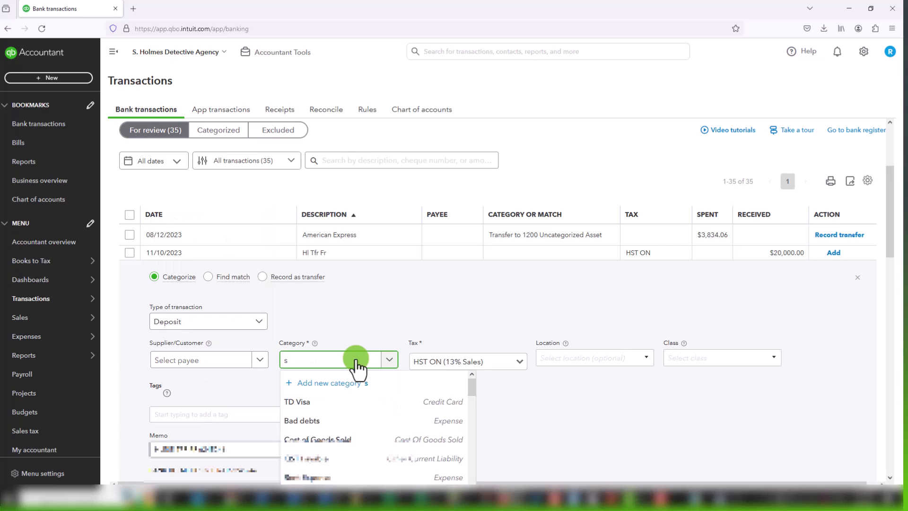
type("hareholder")
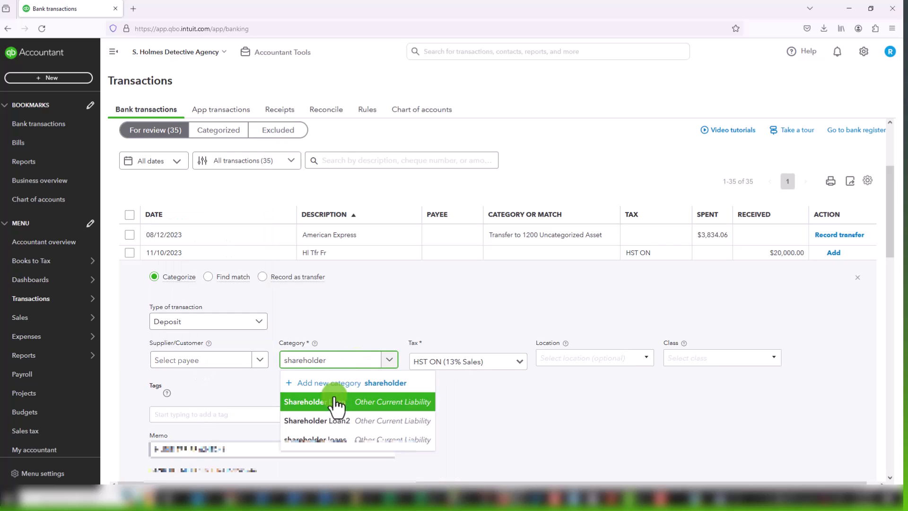
left_click(335, 401)
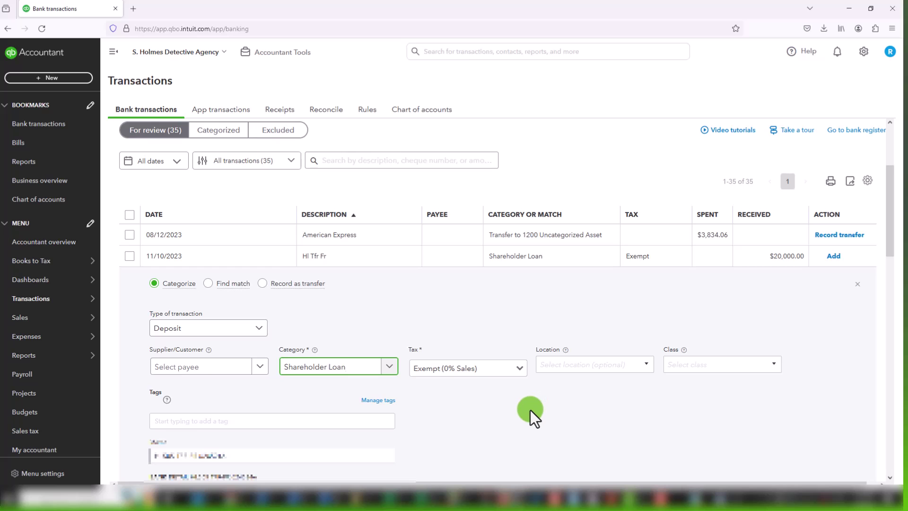
left_click(521, 369)
Set the Hl Tfr Fr deposit's tax to Out of Scope (0% Purchases), not as Shareholder Loan's default.
scroll(525, 428, "down", 3)
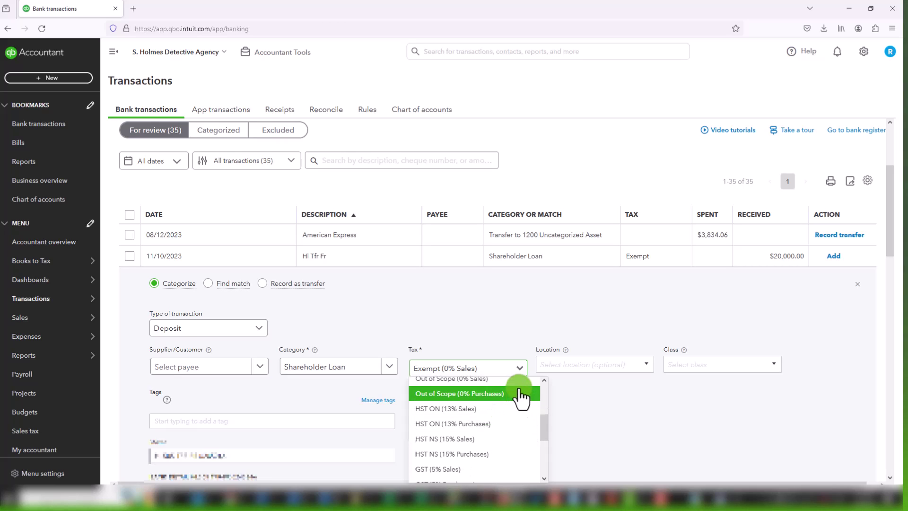
scroll(543, 424, "up", 1)
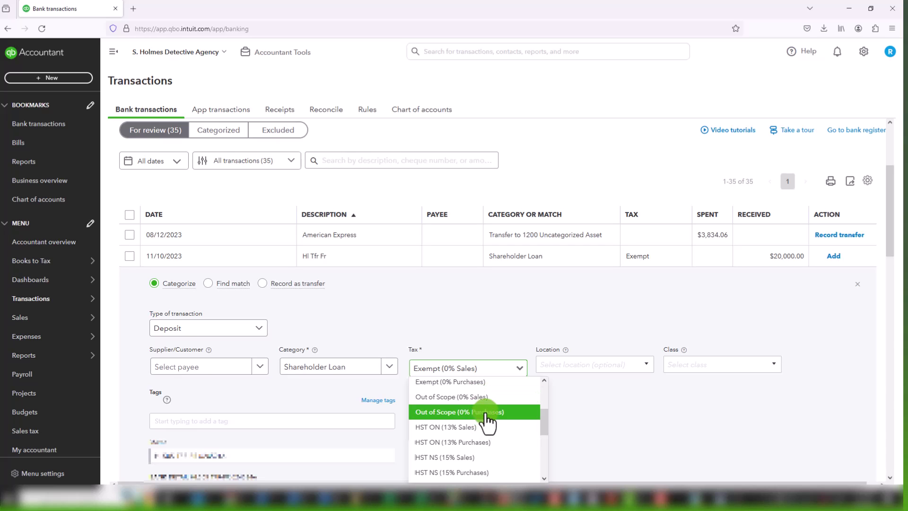
left_click(487, 416)
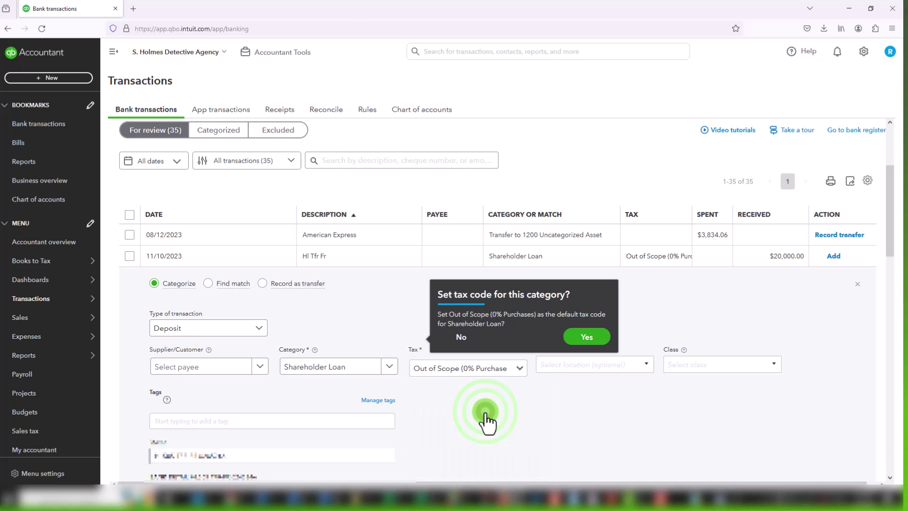
left_click(458, 337)
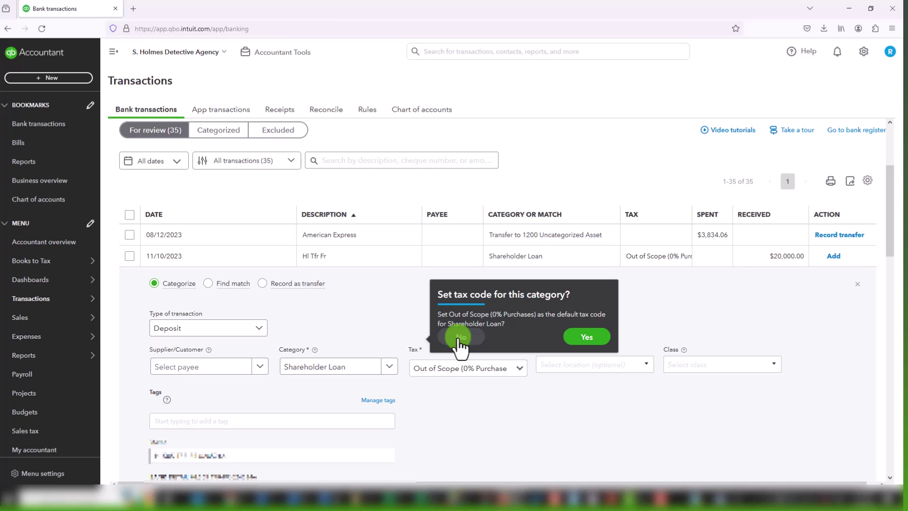
left_click(460, 337)
scroll(530, 421, "down", 2)
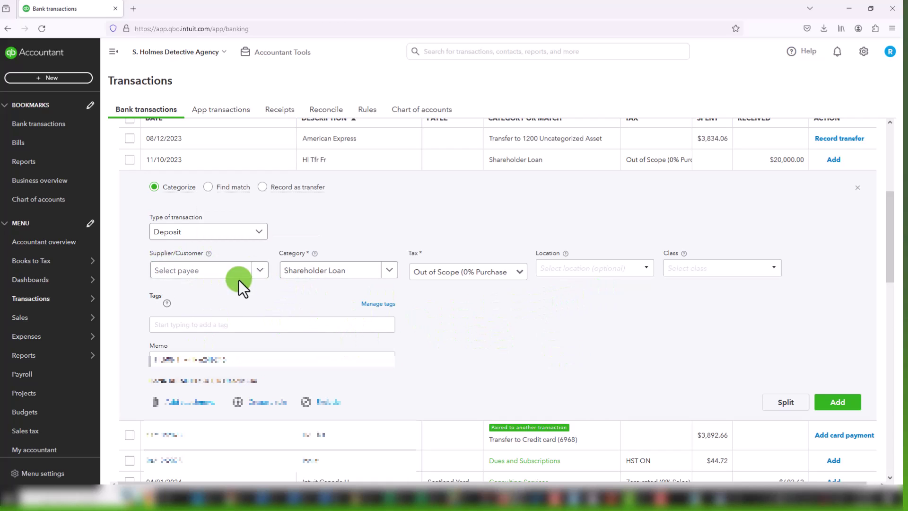
Add the Hl Tfr Fr deposit, then expand the 30/11/2023 $19.00 MONTHLY PLAN FEE.
left_click(840, 406)
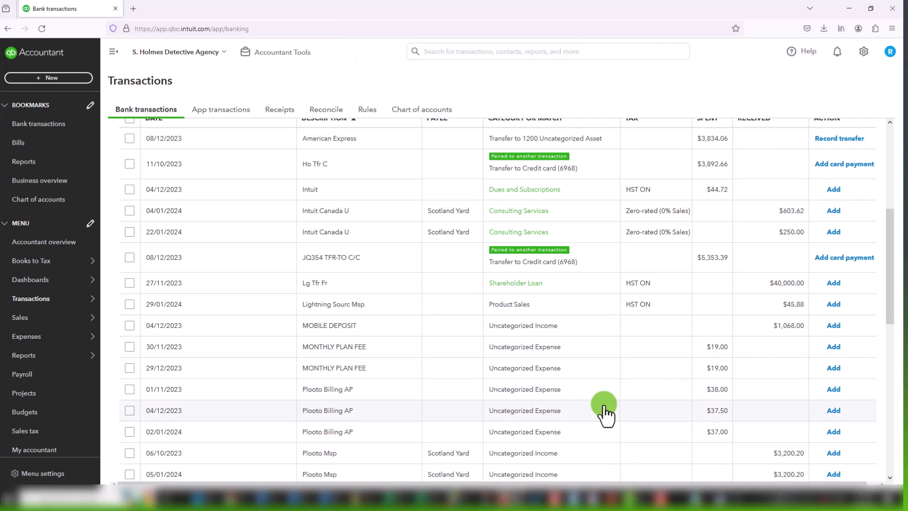
scroll(604, 412, "up", 1)
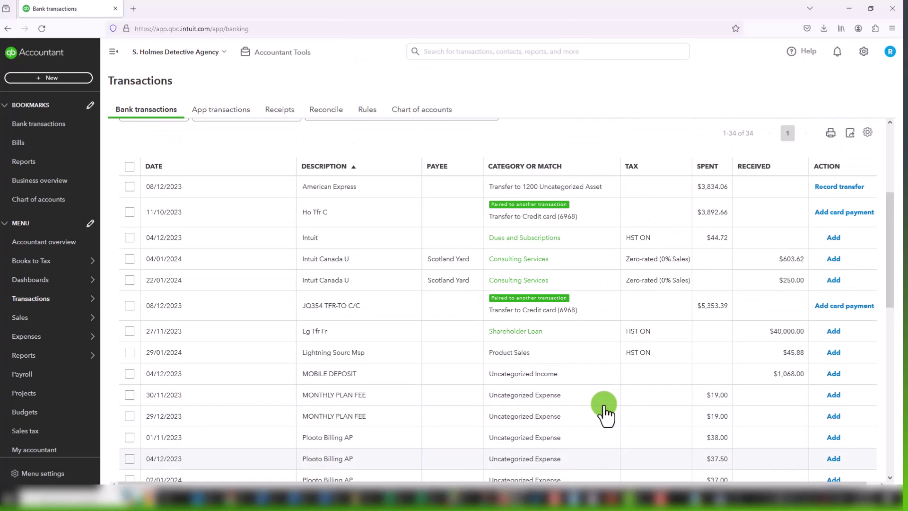
left_click(384, 397)
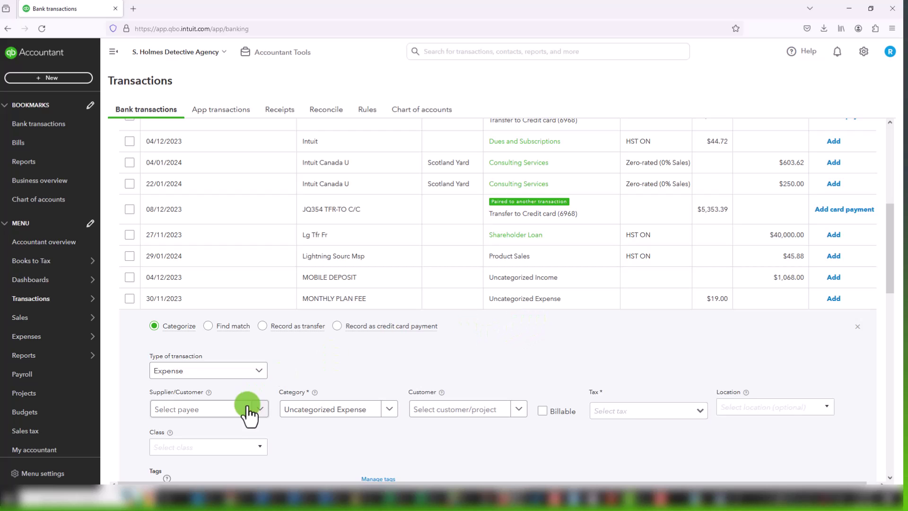
Set TD as the fee's supplier and search the categories for 'bank fees'.
left_click(199, 410)
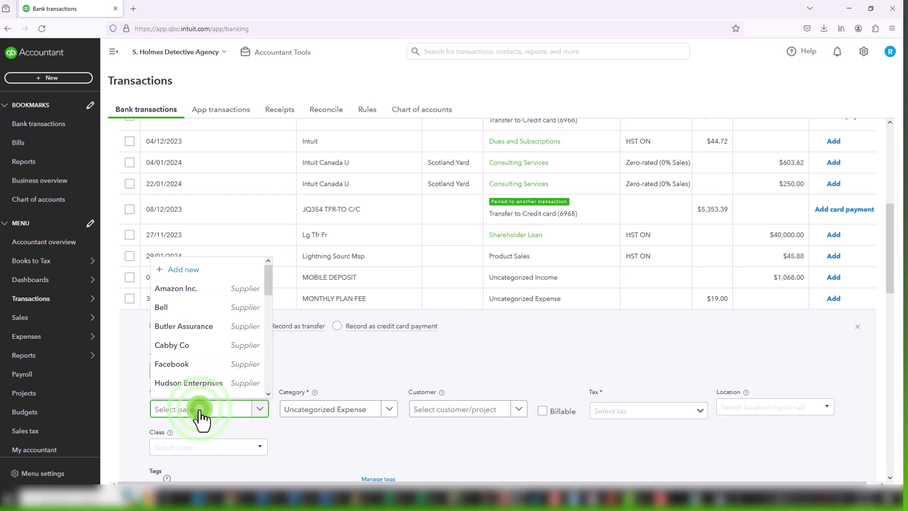
type("td")
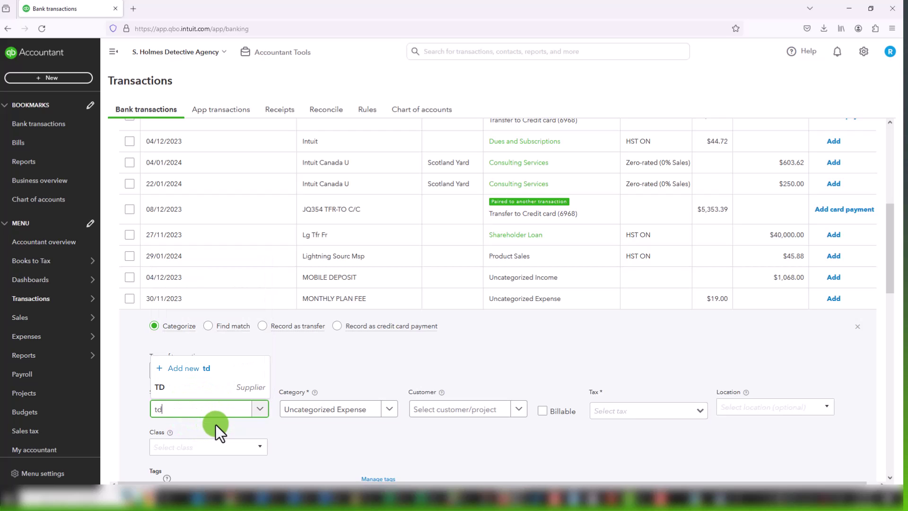
left_click(195, 383)
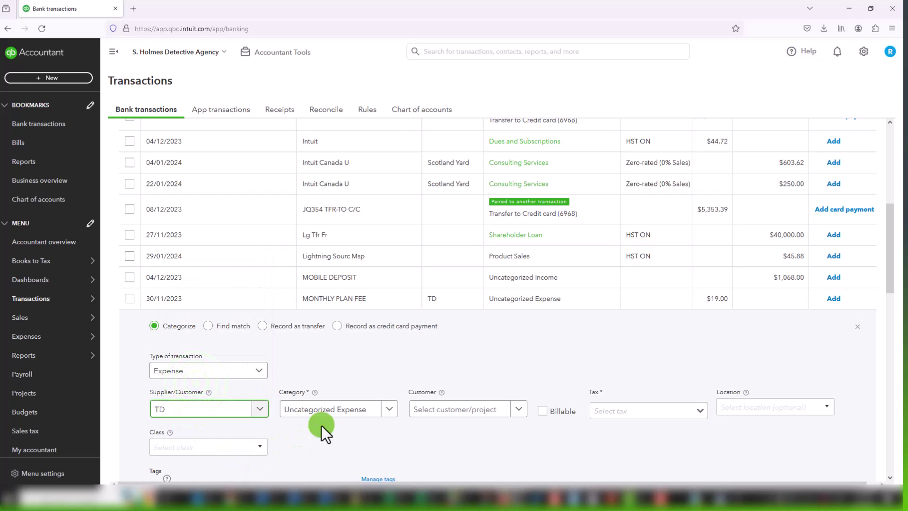
left_click(340, 410)
type("ban")
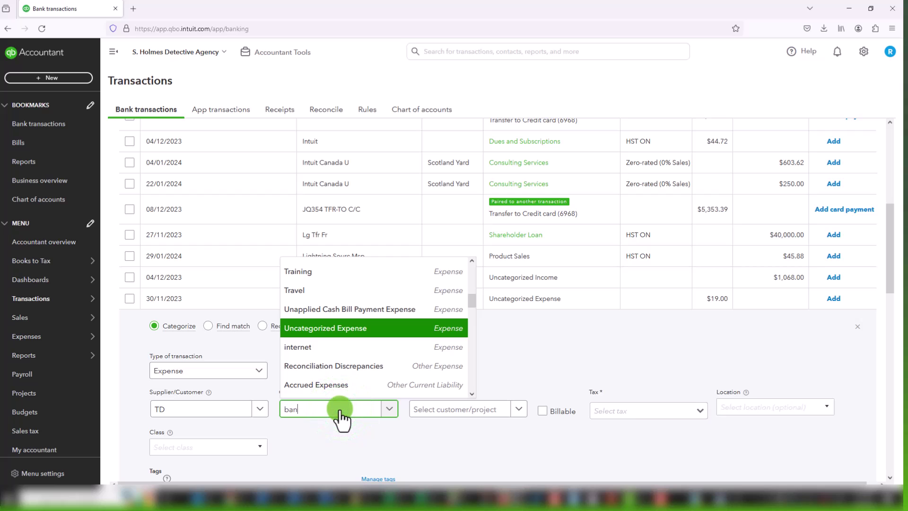
type("k")
scroll(351, 399, "down", 3)
key("BackSpace")
key("BackSpace")
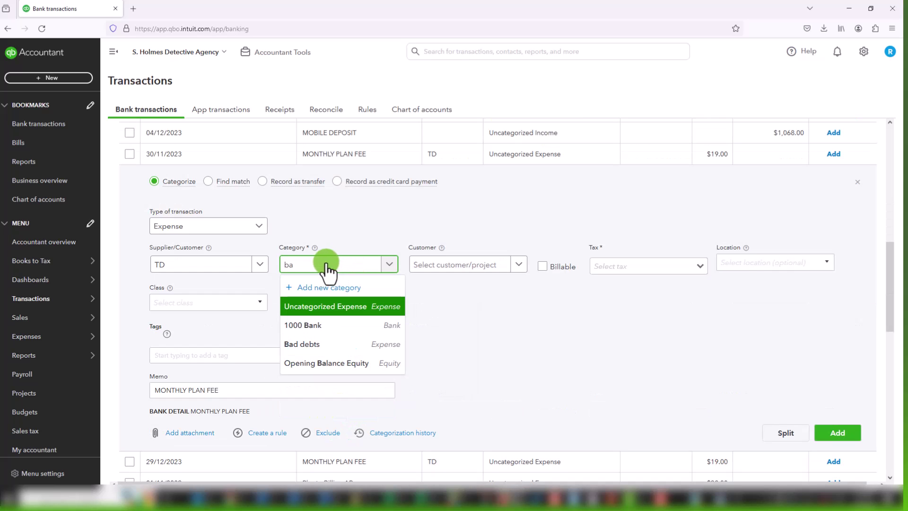
type("k fees")
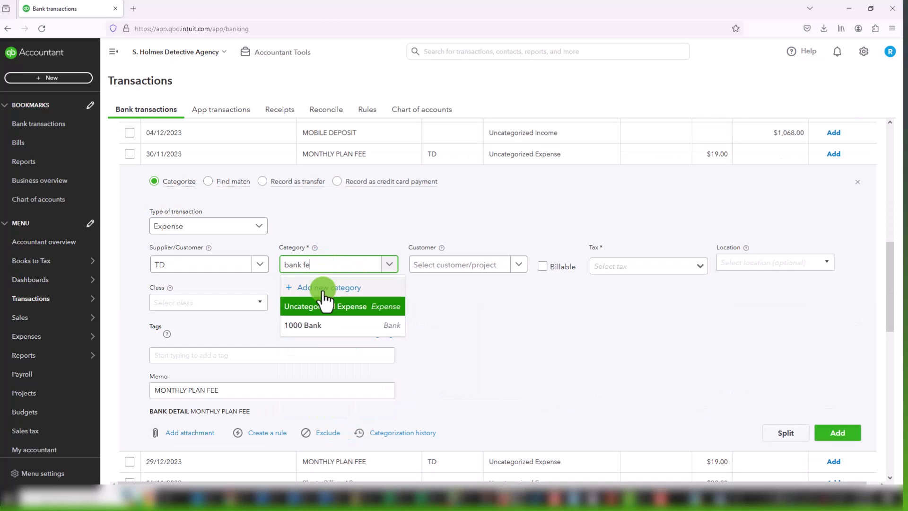
Create a new Expenses account with detail type Bank charges as the fee's category.
left_click(316, 287)
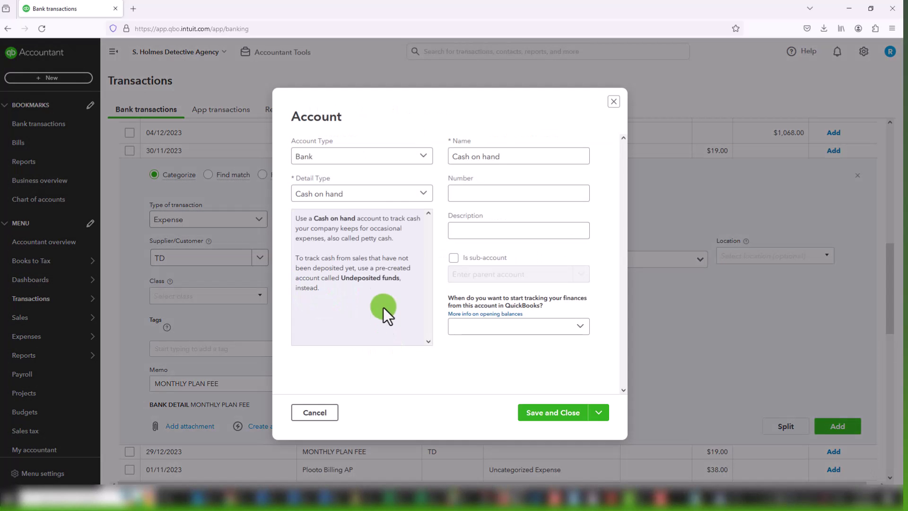
left_click(365, 159)
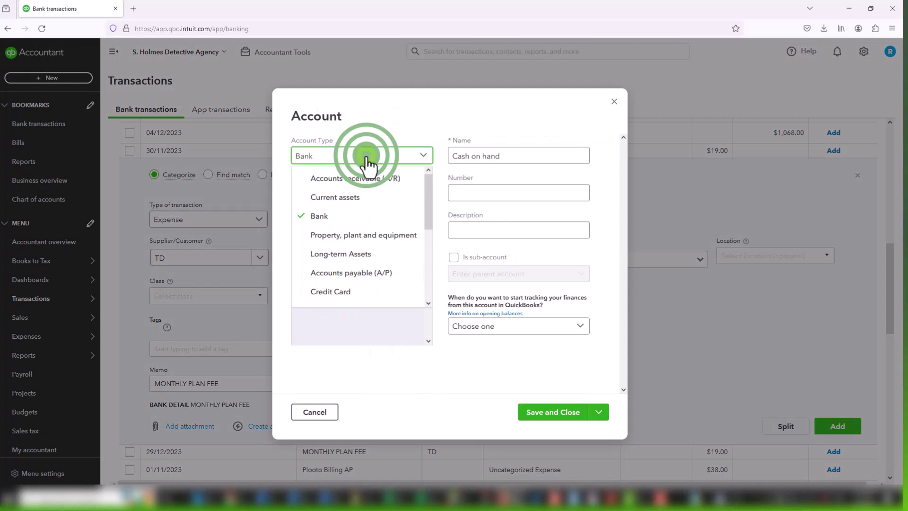
scroll(367, 279, "down", 2)
scroll(368, 286, "down", 2)
left_click(343, 280)
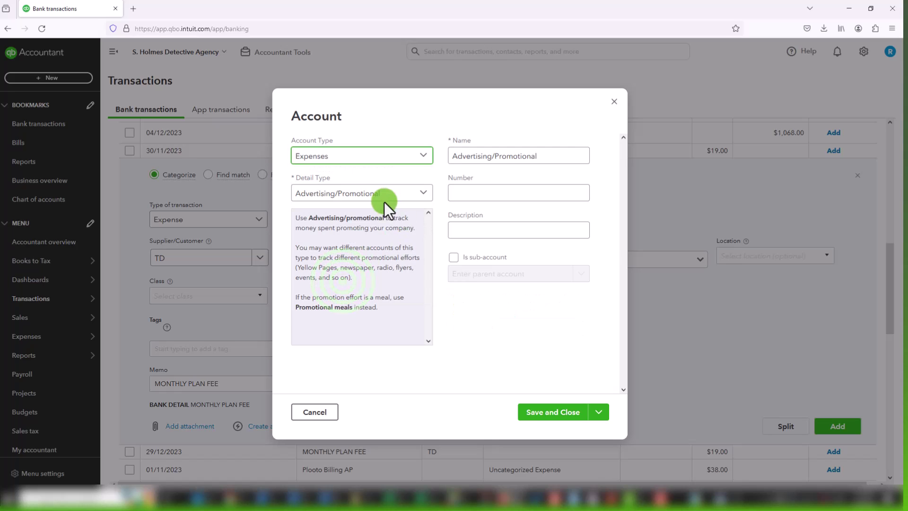
left_click(381, 197)
left_click(311, 274)
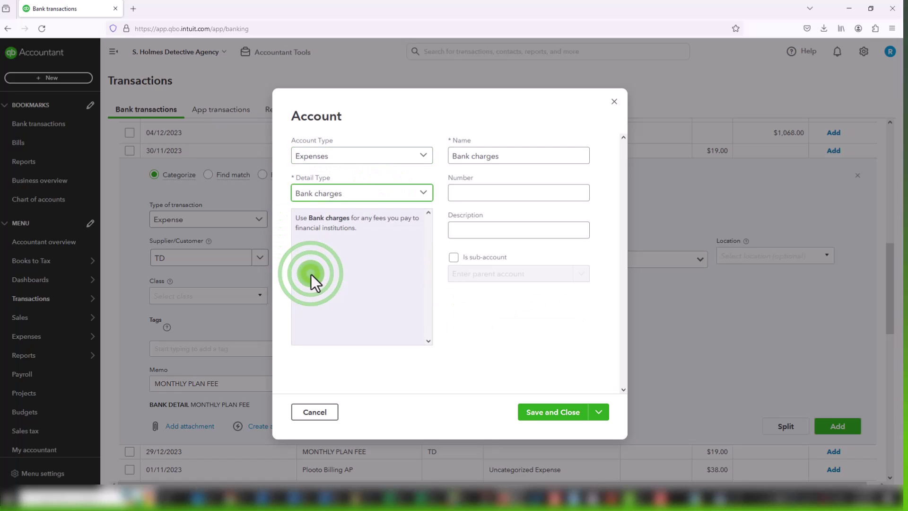
left_click(554, 421)
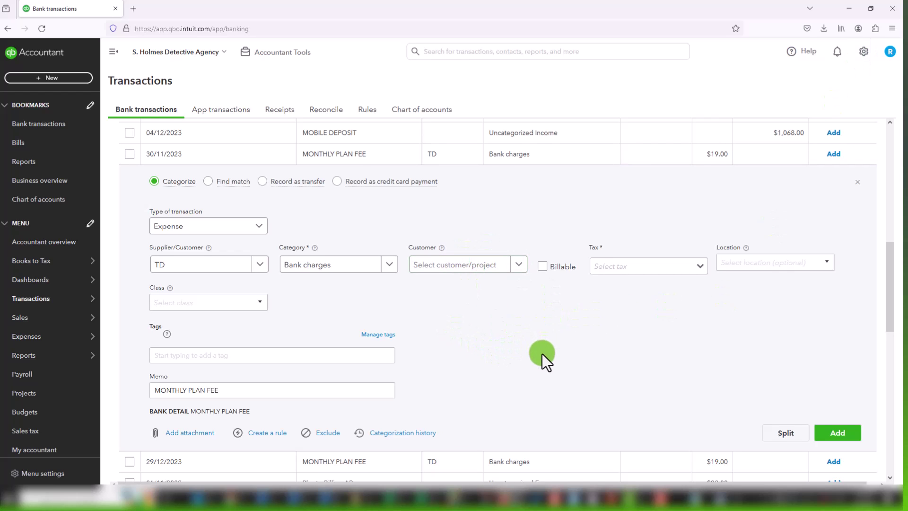
Give the plan fee Exempt (0%) tax, make it Bank charges' default, and add the fee.
scroll(543, 356, "up", 1)
scroll(542, 358, "up", 3)
left_click(642, 365)
left_click(700, 363)
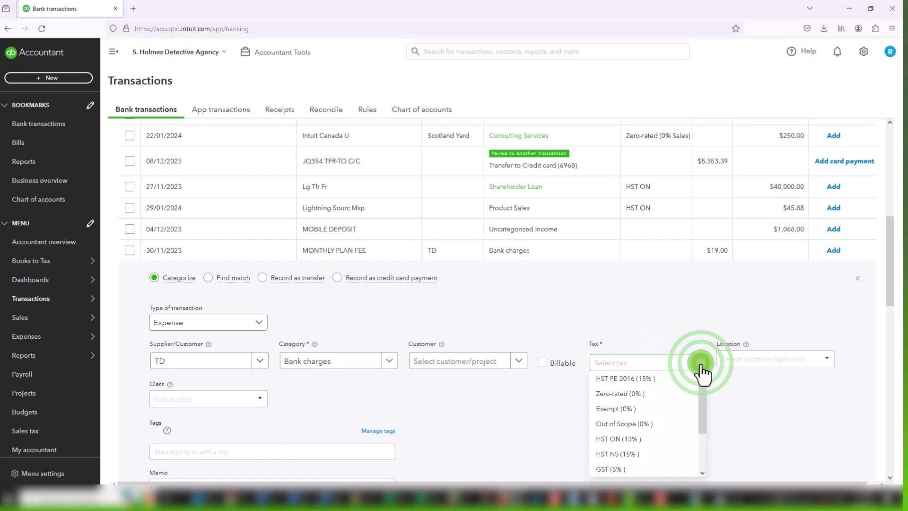
left_click(652, 409)
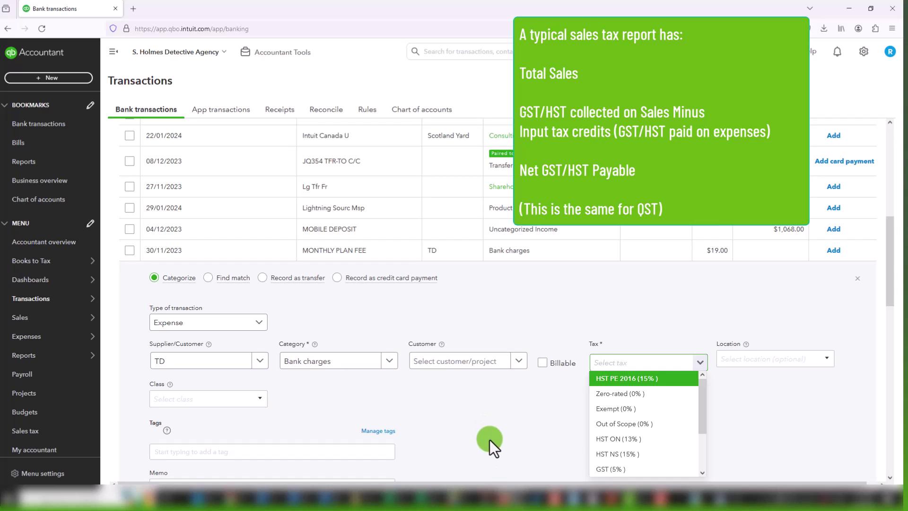
left_click(631, 413)
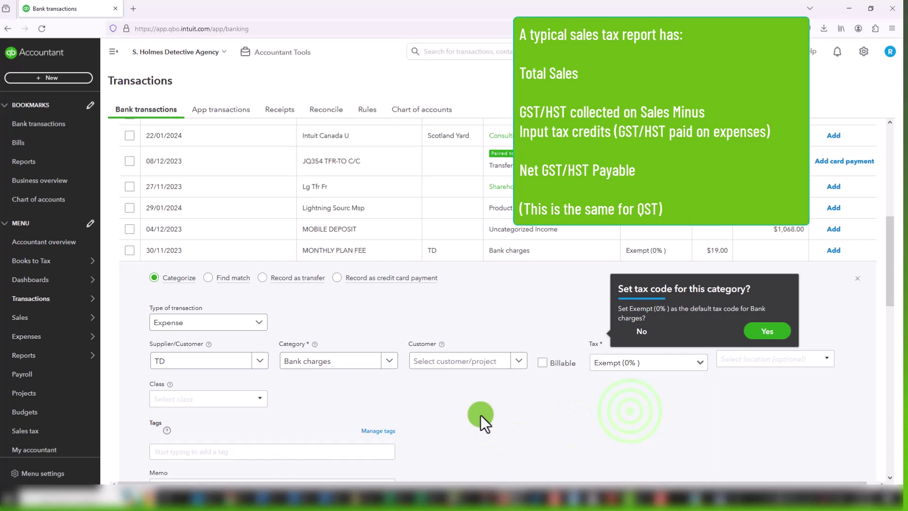
left_click(760, 329)
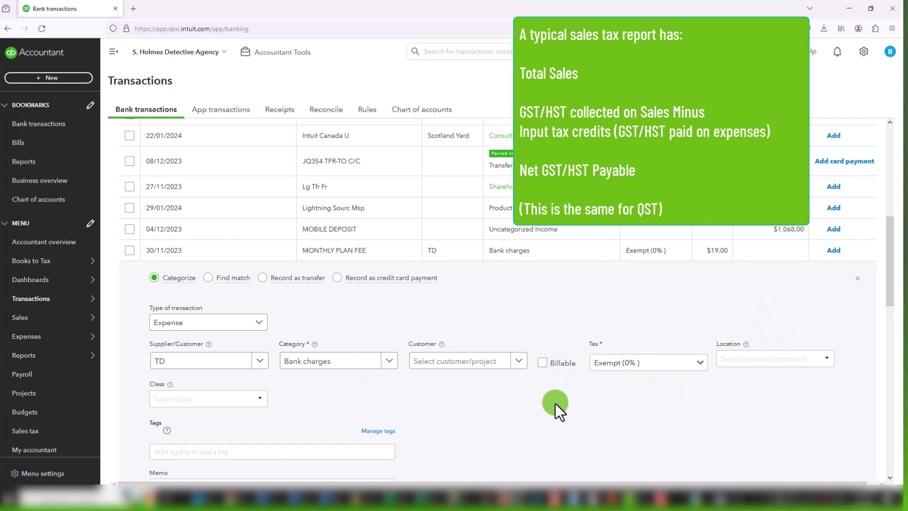
scroll(555, 403, "down", 1)
scroll(591, 381, "down", 2)
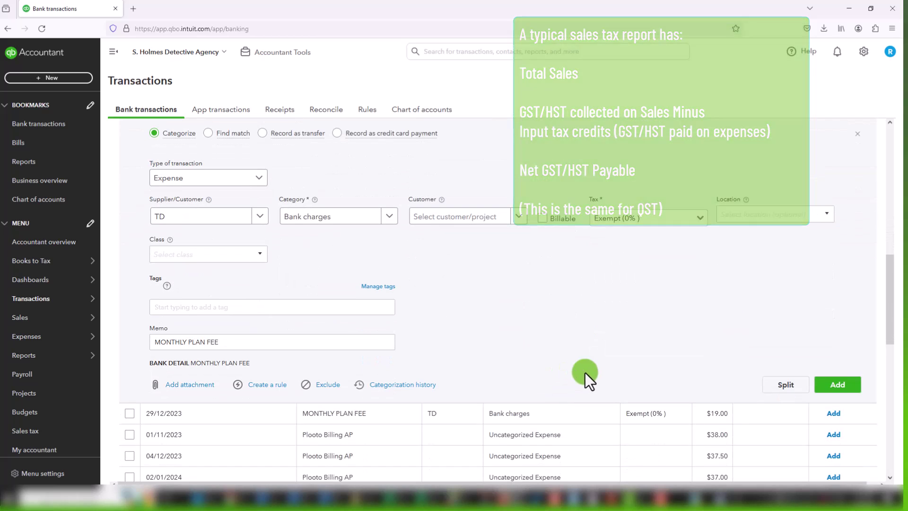
left_click(837, 384)
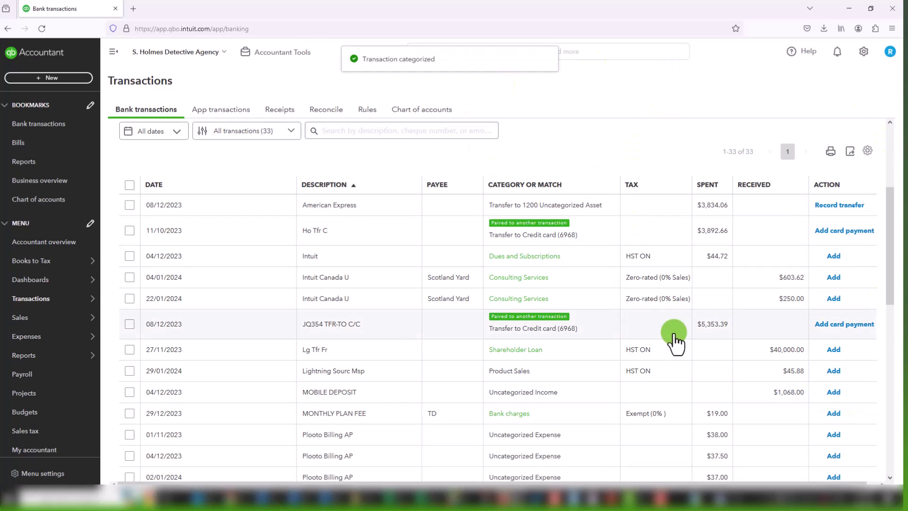
scroll(675, 349, "up", 3)
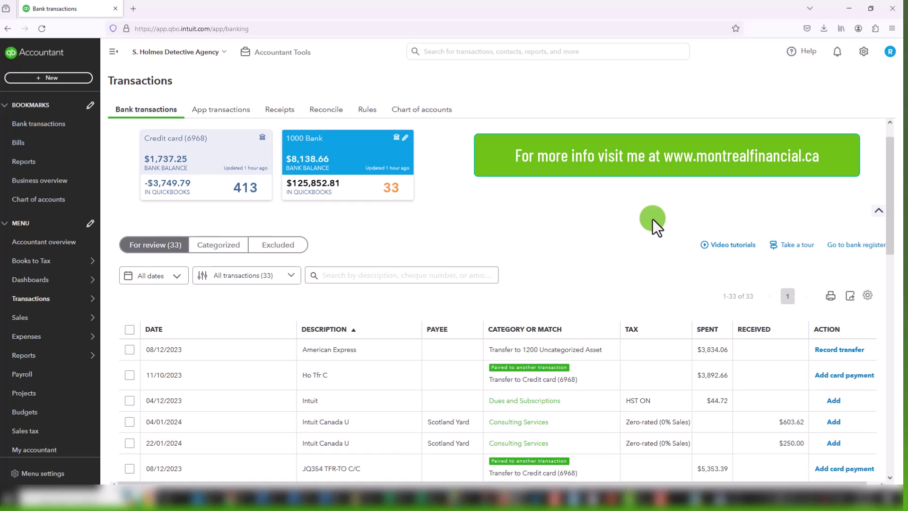
scroll(662, 243, "down", 2)
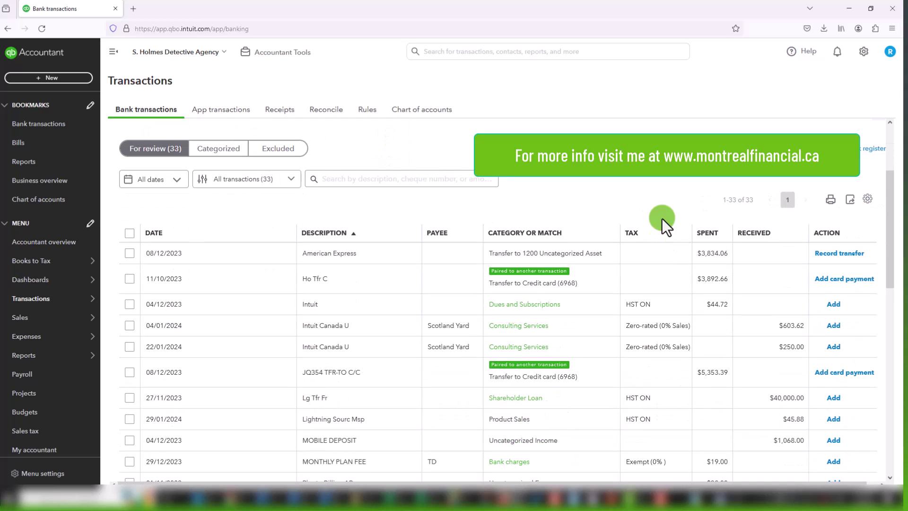